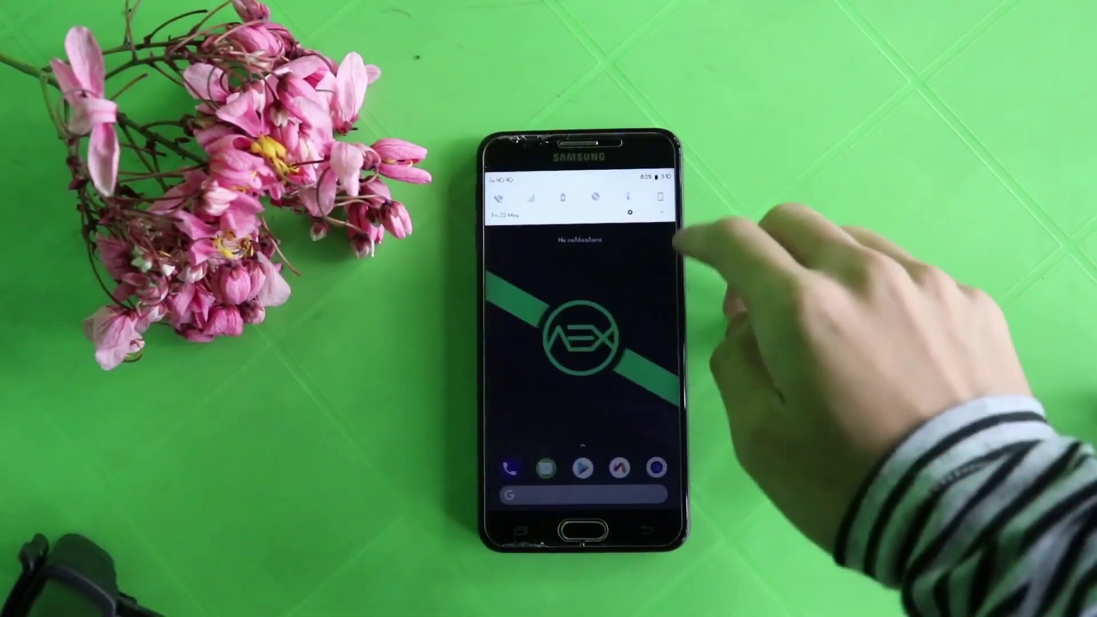
Search the phone settings for 'volte', then return to the home screen.
left_click_drag(580, 223, 580, 400)
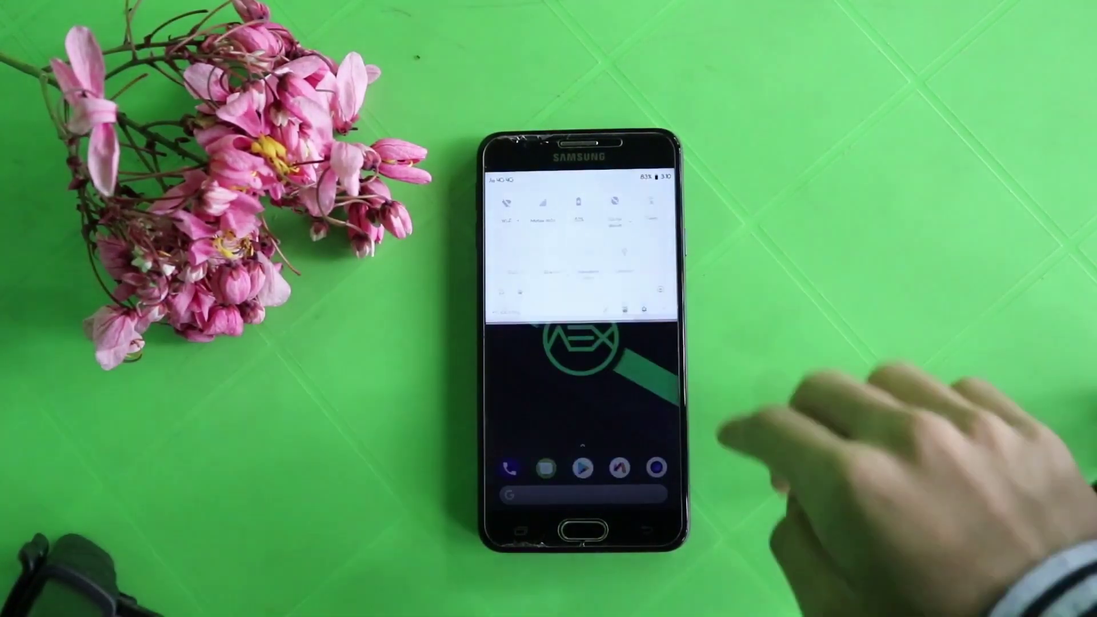
left_click(630, 211)
left_click(660, 182)
type("volte")
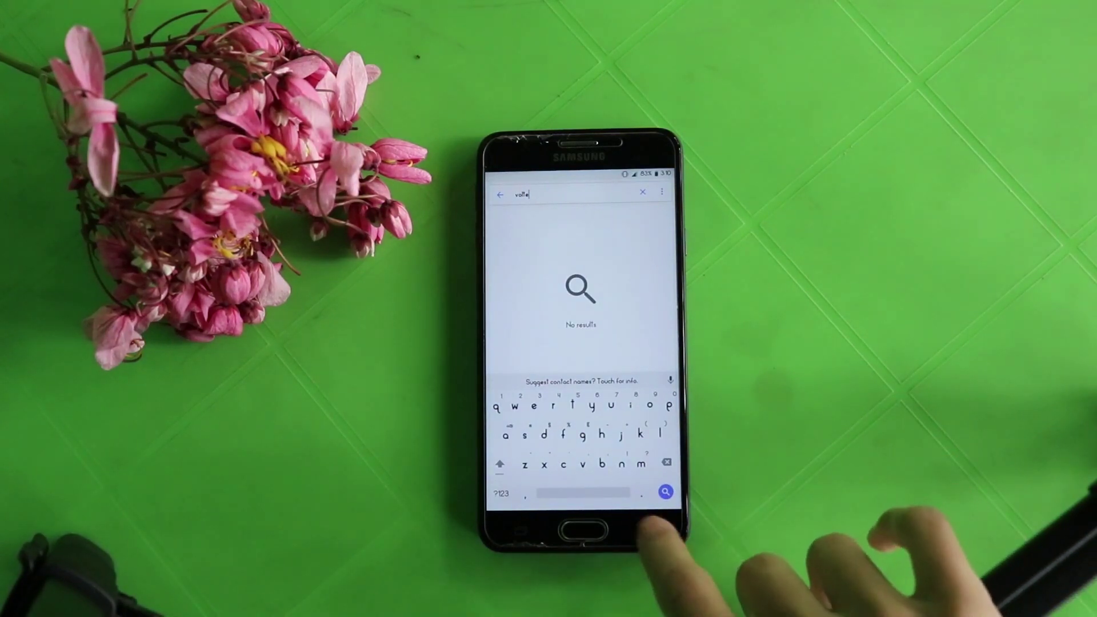
left_click(654, 528)
left_click(654, 529)
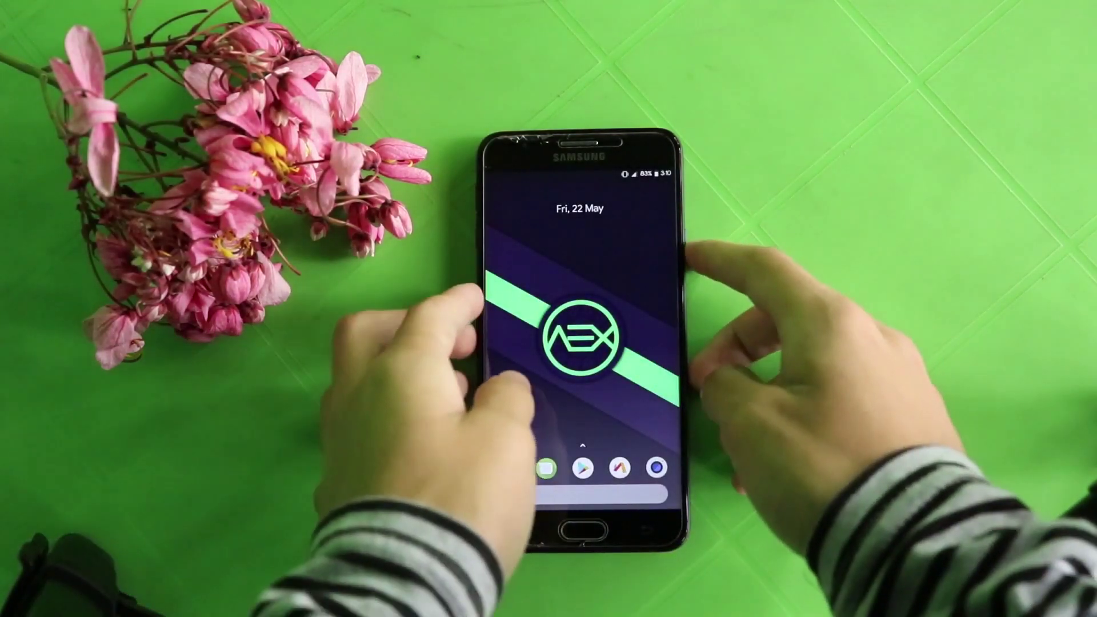
Power the phone off from the power options menu.
left_click(685, 251)
left_click(641, 231)
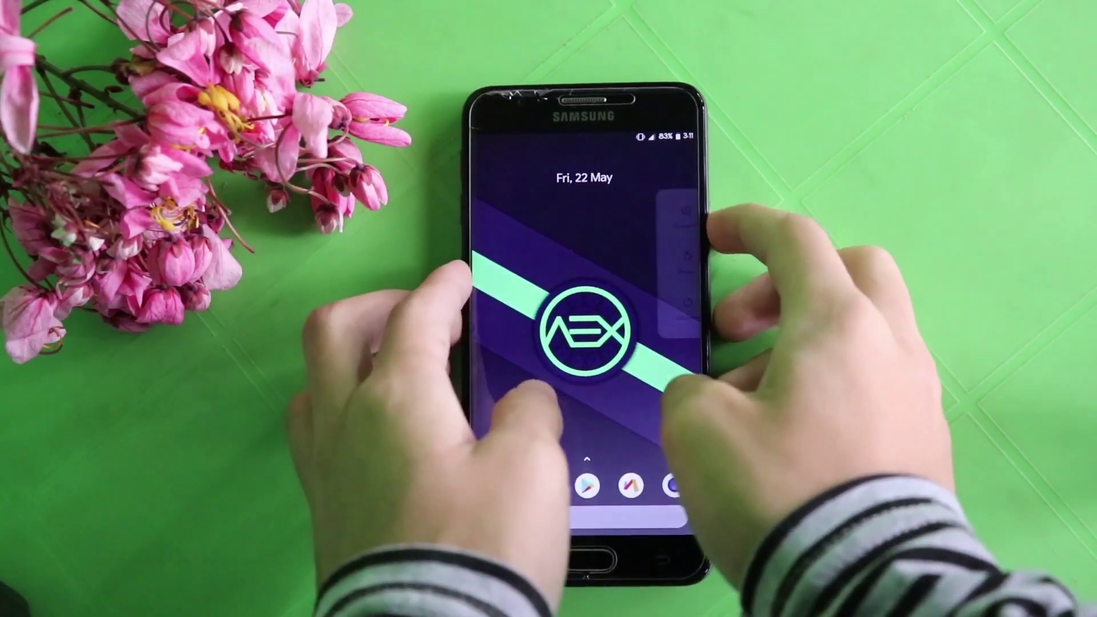
left_click(685, 213)
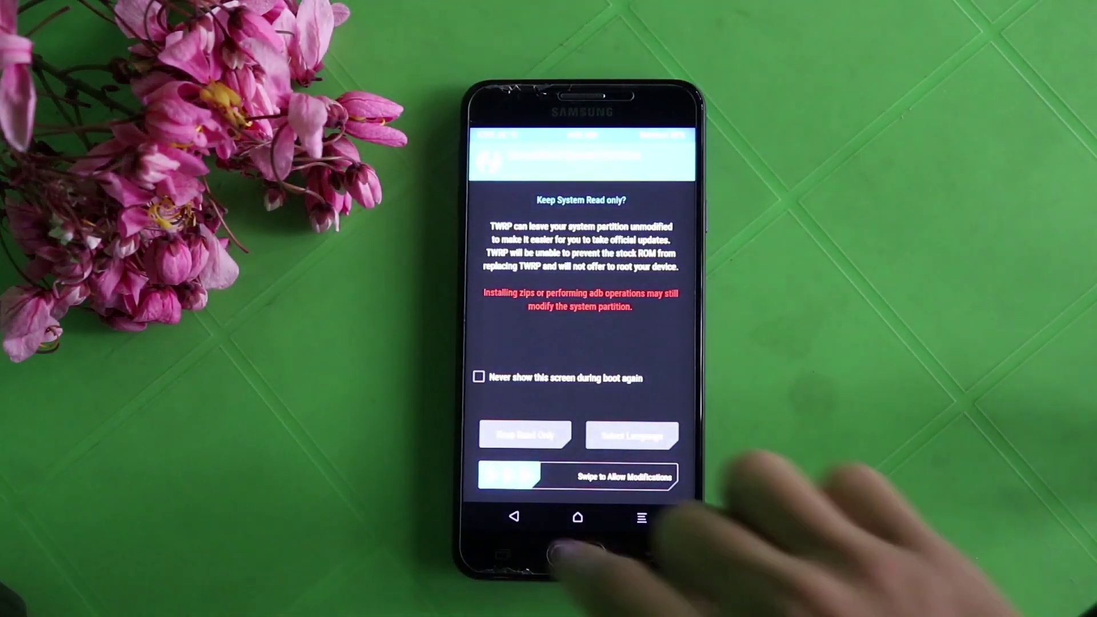
Allow TWRP system modifications, then reboot to Download mode, accepting the TWRP App prompt.
left_click_drag(491, 475, 669, 475)
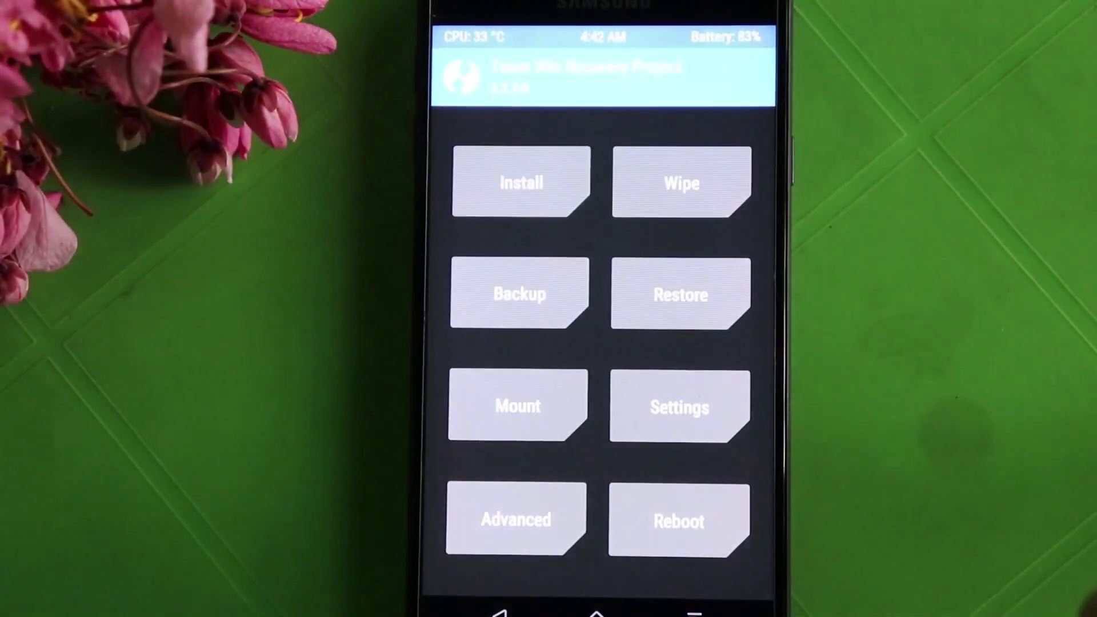
left_click(679, 521)
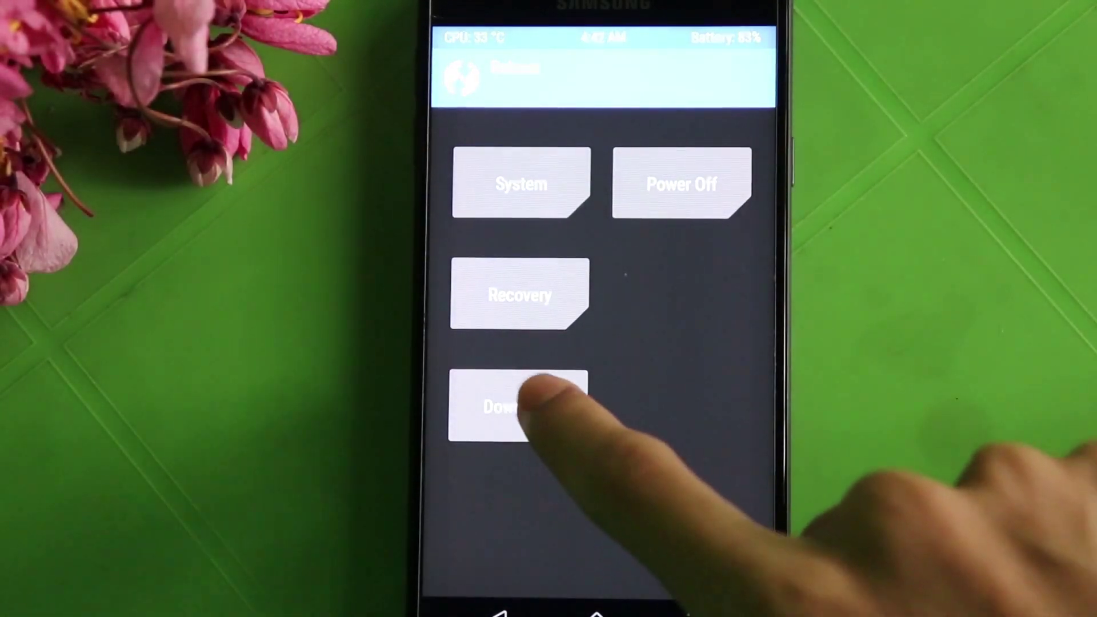
left_click(520, 403)
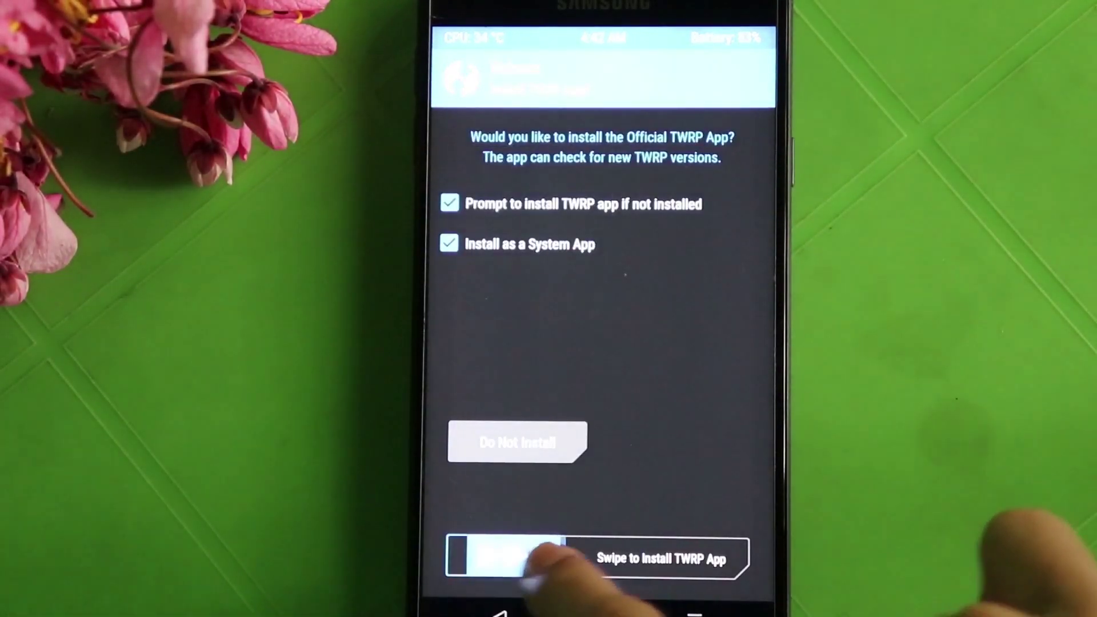
left_click_drag(491, 557, 720, 557)
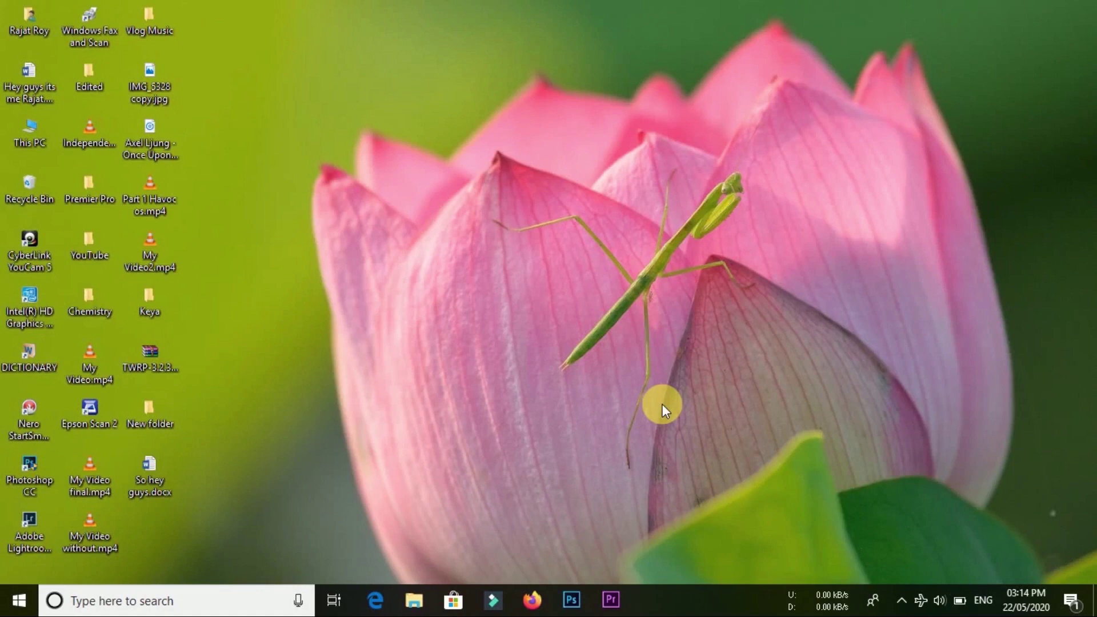
Open the desktop's New folder and select the G610FDDU1BRB4 7.0.zip firmware archive.
double_click(149, 407)
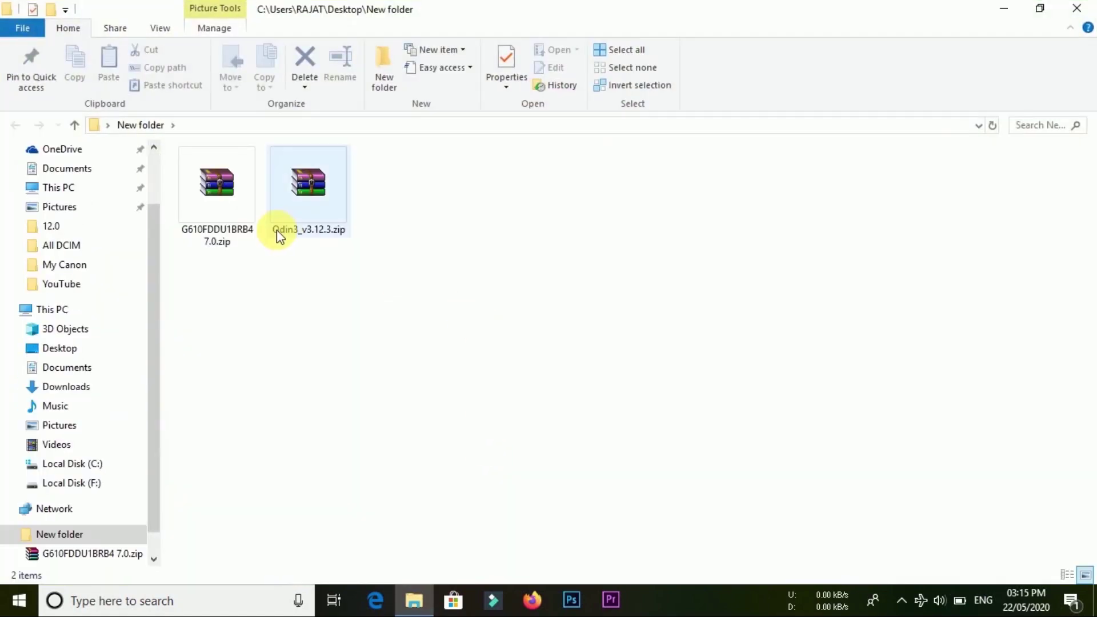
left_click(227, 215)
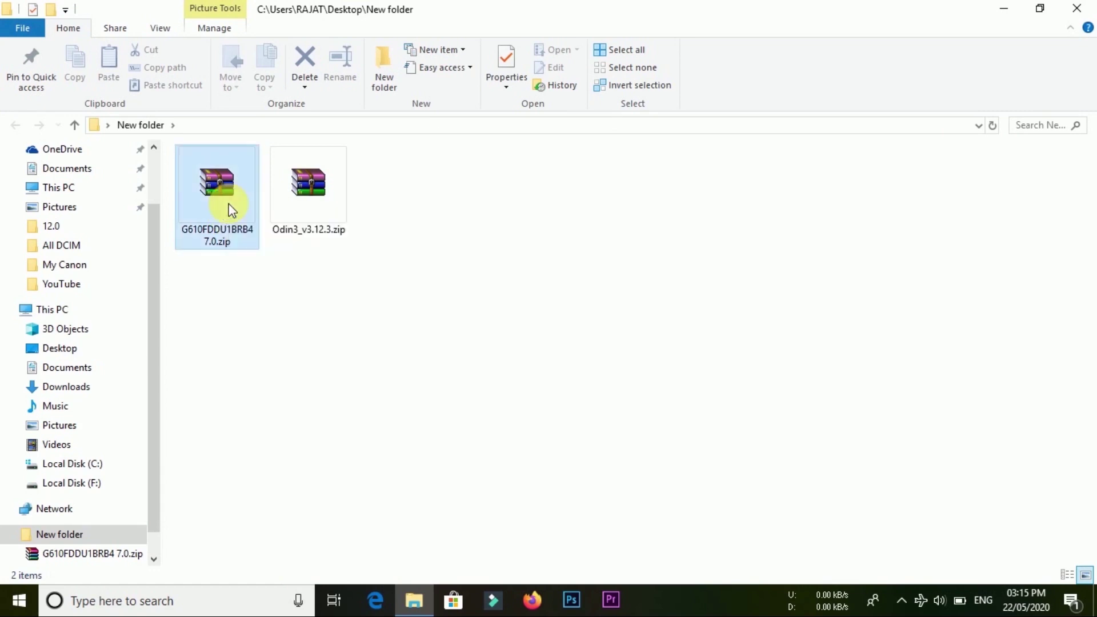
right_click(229, 211)
key("Escape")
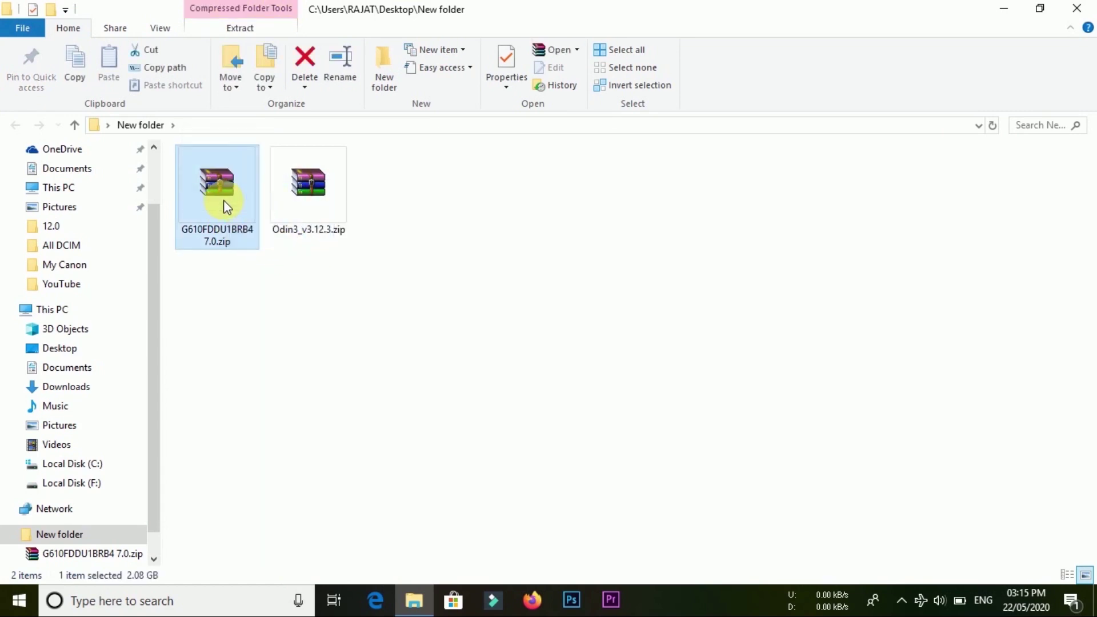
Extract G610FDDU1BRB4 7.0.zip here with WinRAR and dismiss the corrupt-archive warning.
right_click(223, 204)
left_click(299, 247)
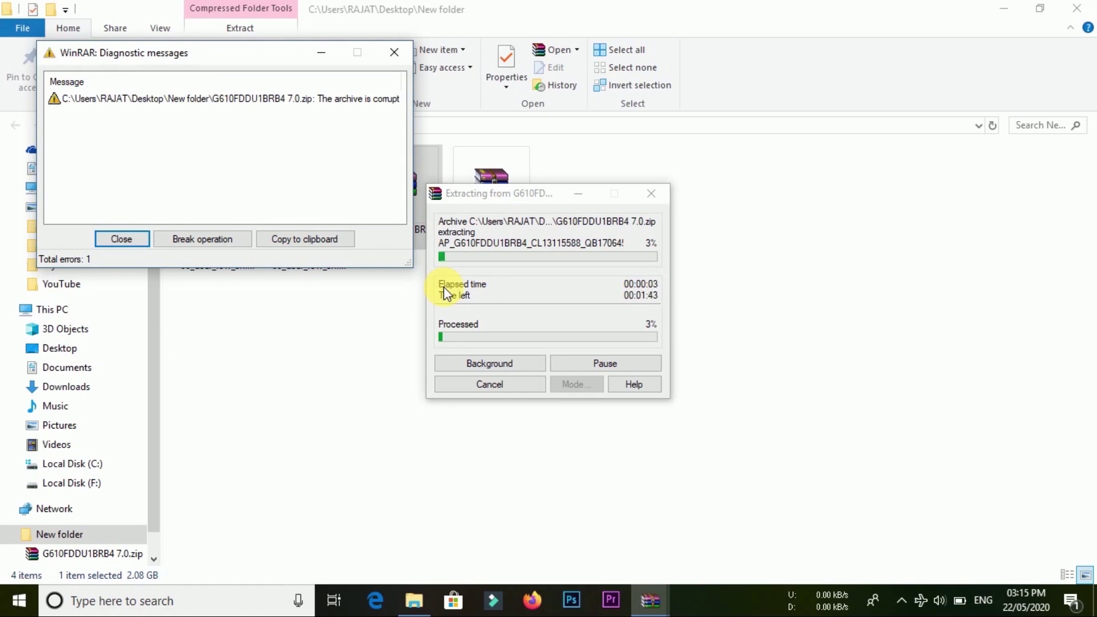
left_click(121, 240)
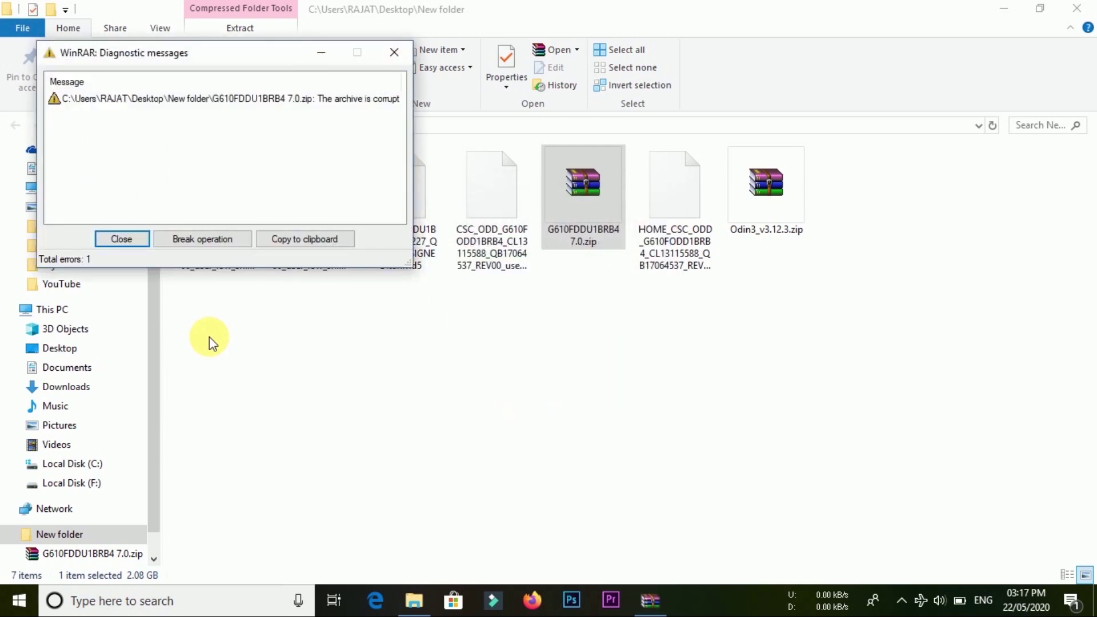
left_click(120, 240)
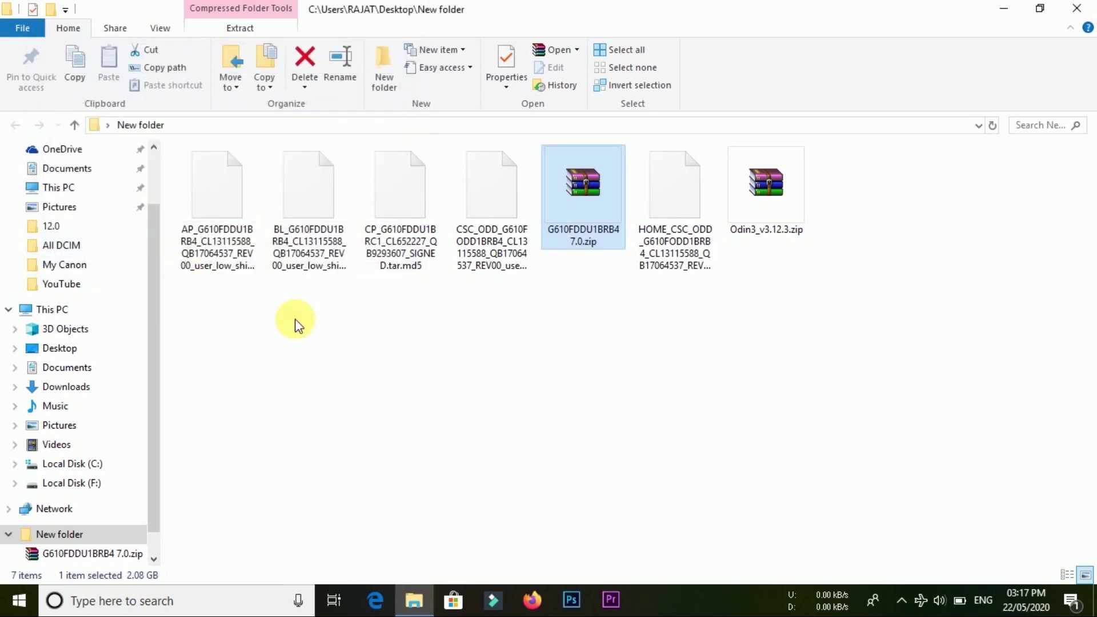
Run Odin3.exe from the Odin3 v3.12.3 folder inside Odin3_v3.12.3.zip.
left_click(771, 220)
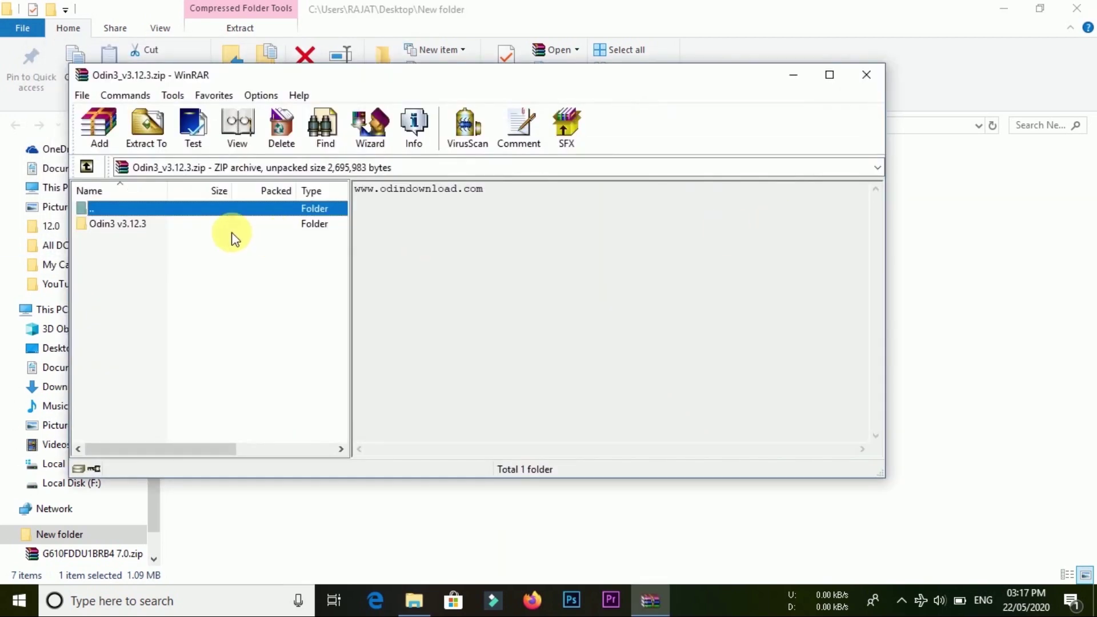
double_click(215, 225)
left_click(203, 230)
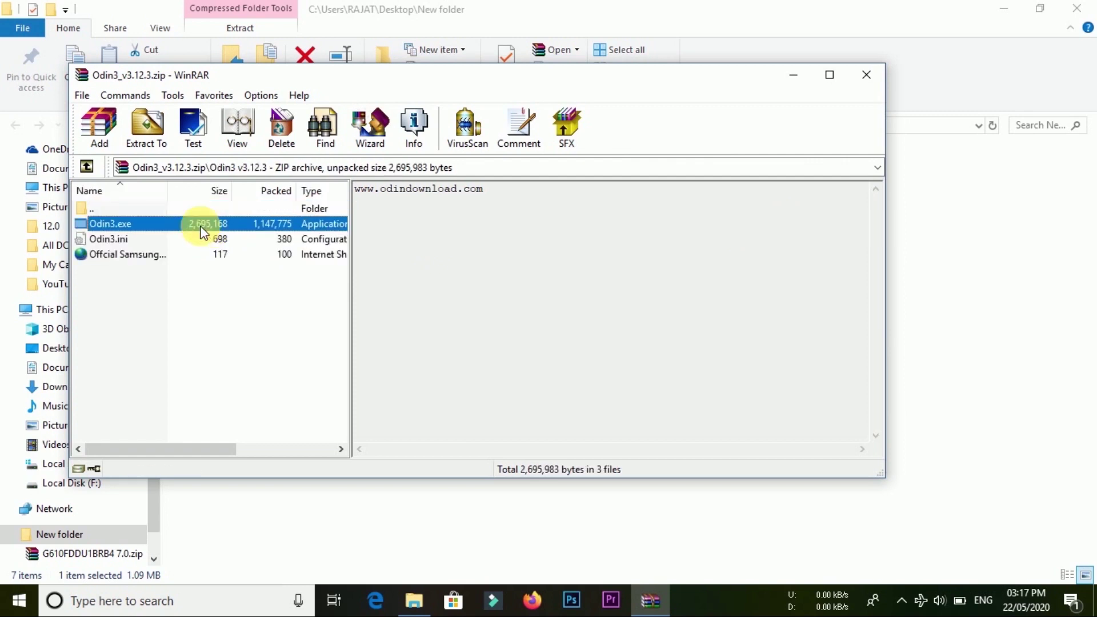
double_click(203, 230)
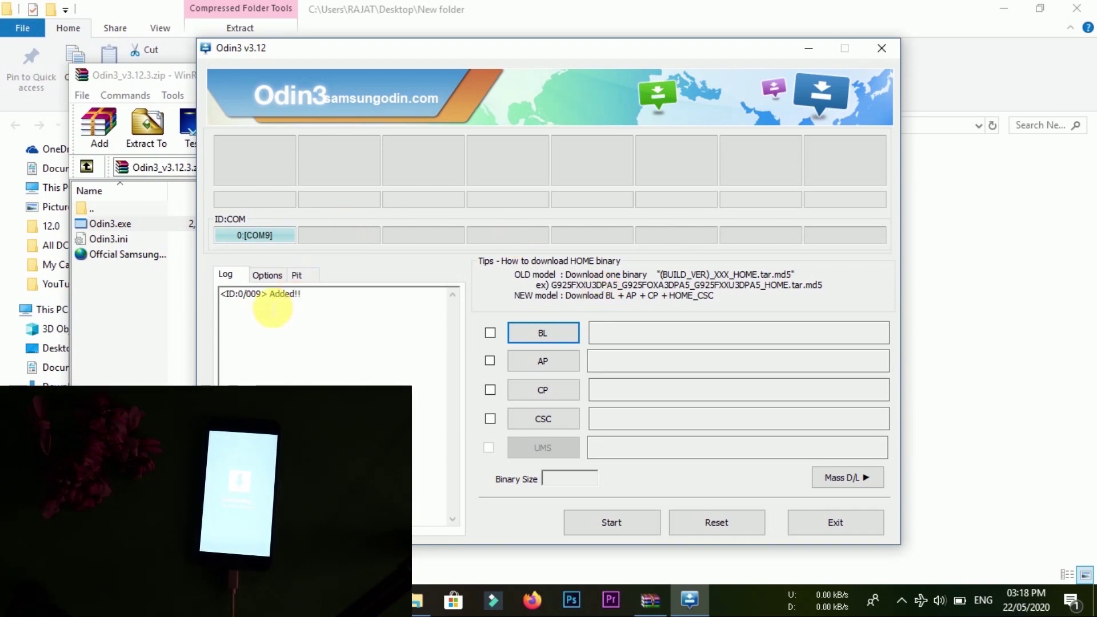
Open the file picker for Odin3's BL slot with the phone on COM9.
left_click(553, 331)
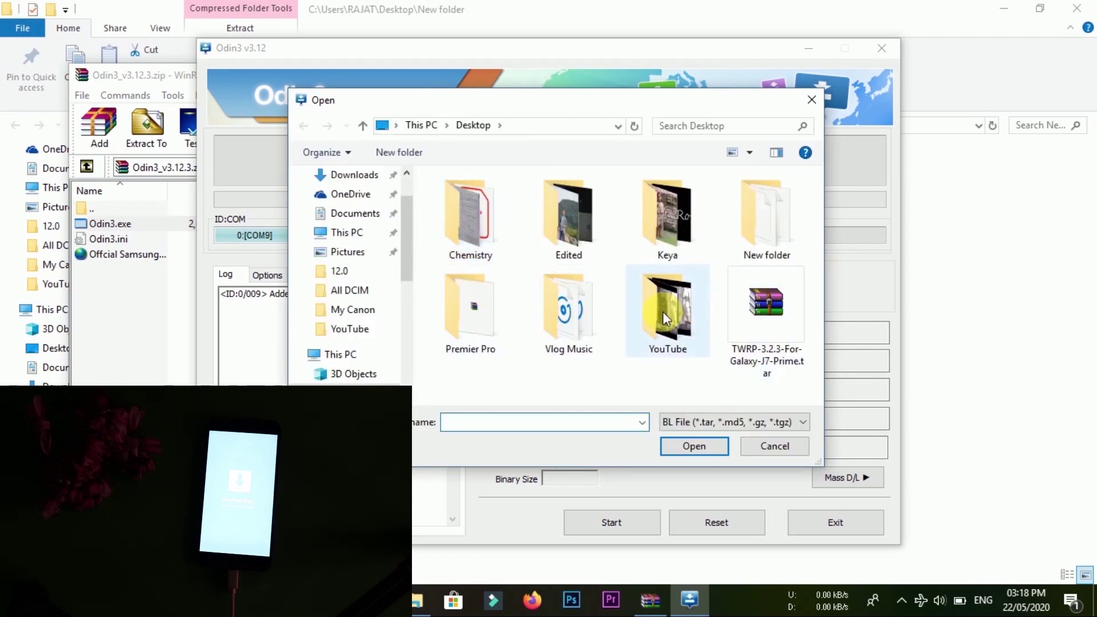
Load the BL and AP firmware files from New folder into Odin3.
left_click(745, 234)
double_click(745, 234)
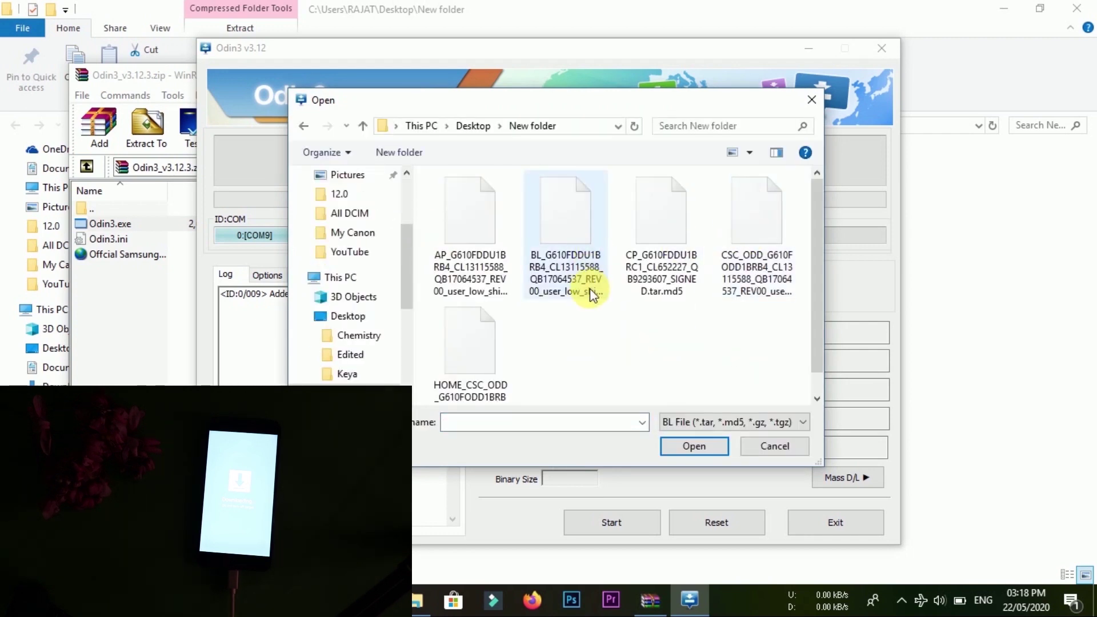
double_click(568, 236)
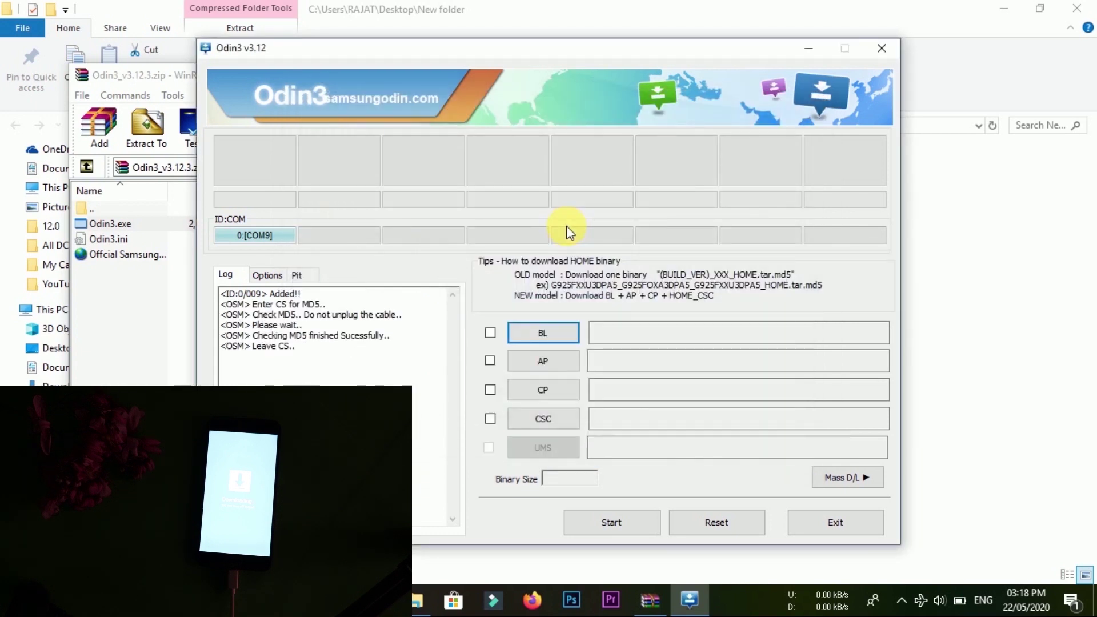
left_click(559, 363)
double_click(467, 263)
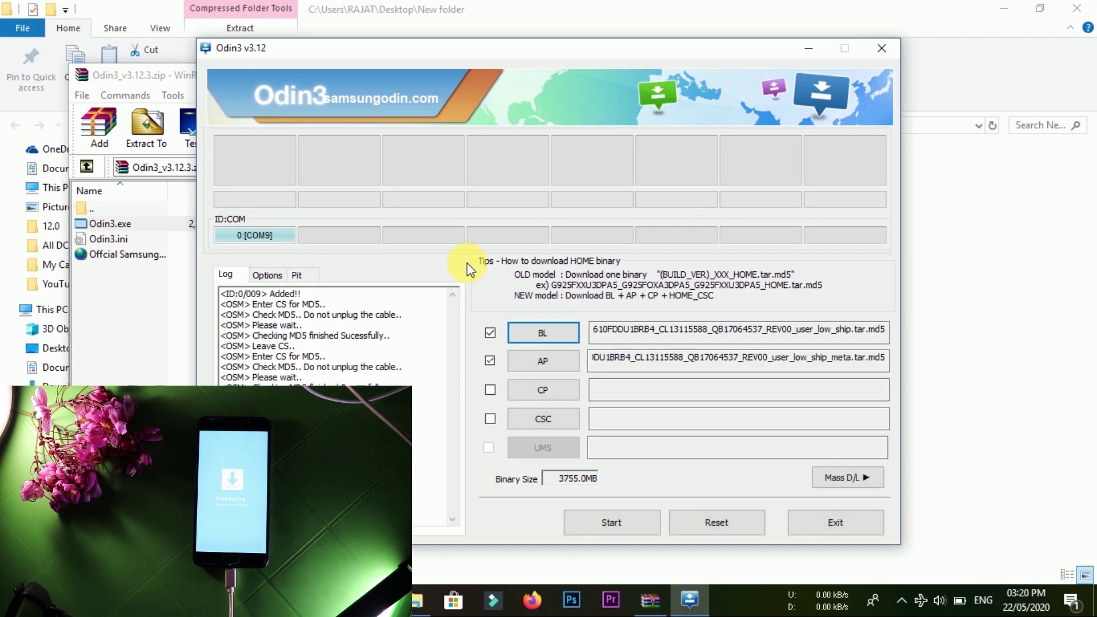
Load the CP file and the CSC_ODD file into their Odin3 slots.
left_click(543, 390)
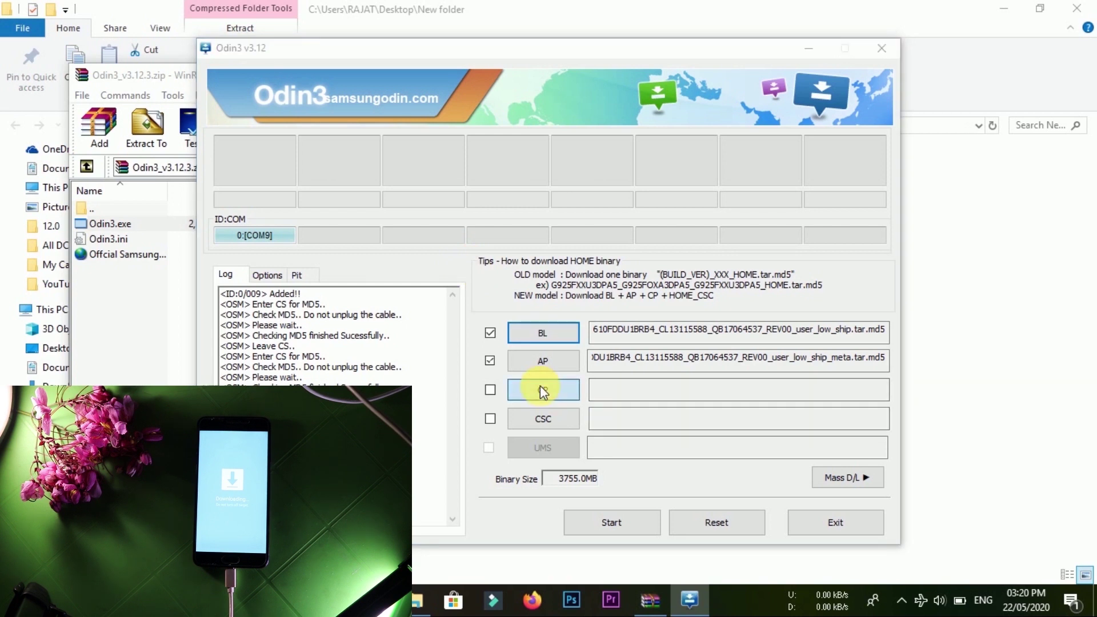
double_click(657, 229)
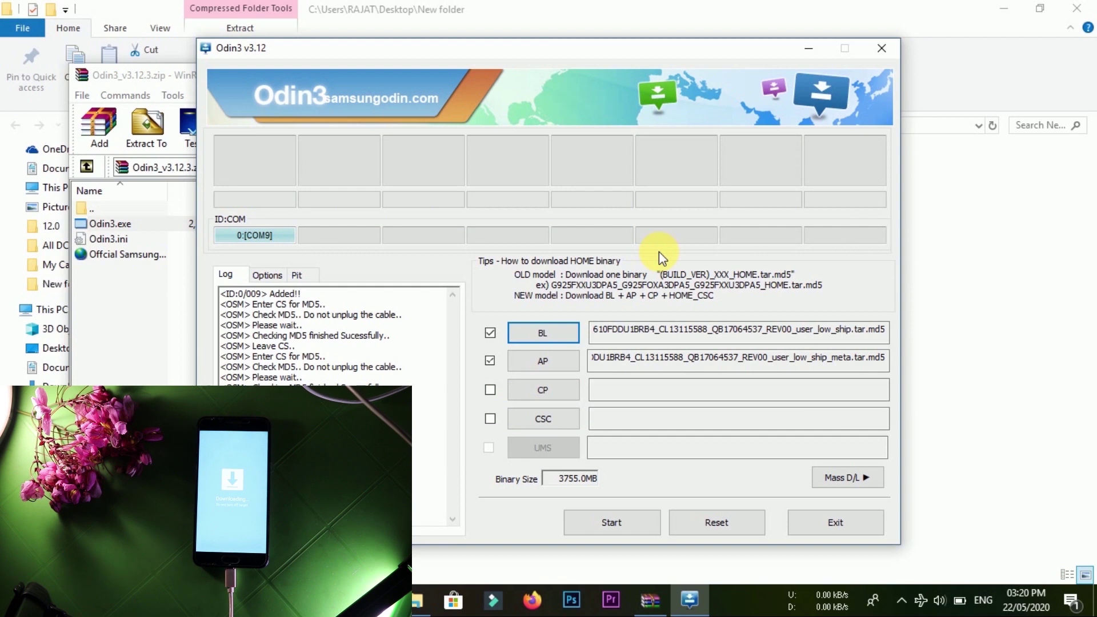
left_click(560, 409)
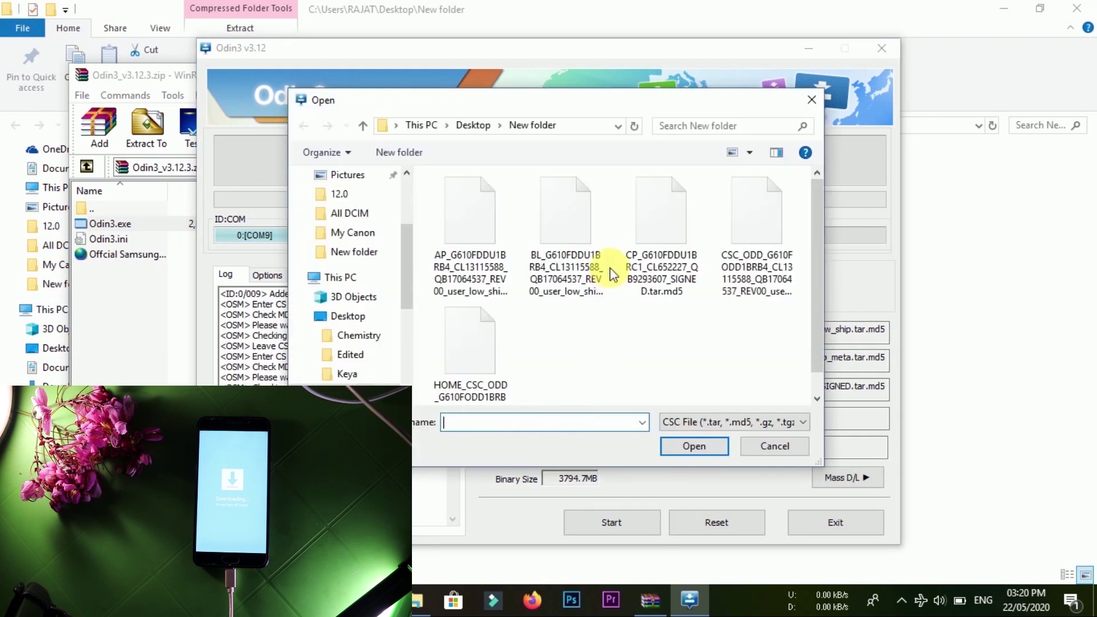
double_click(743, 211)
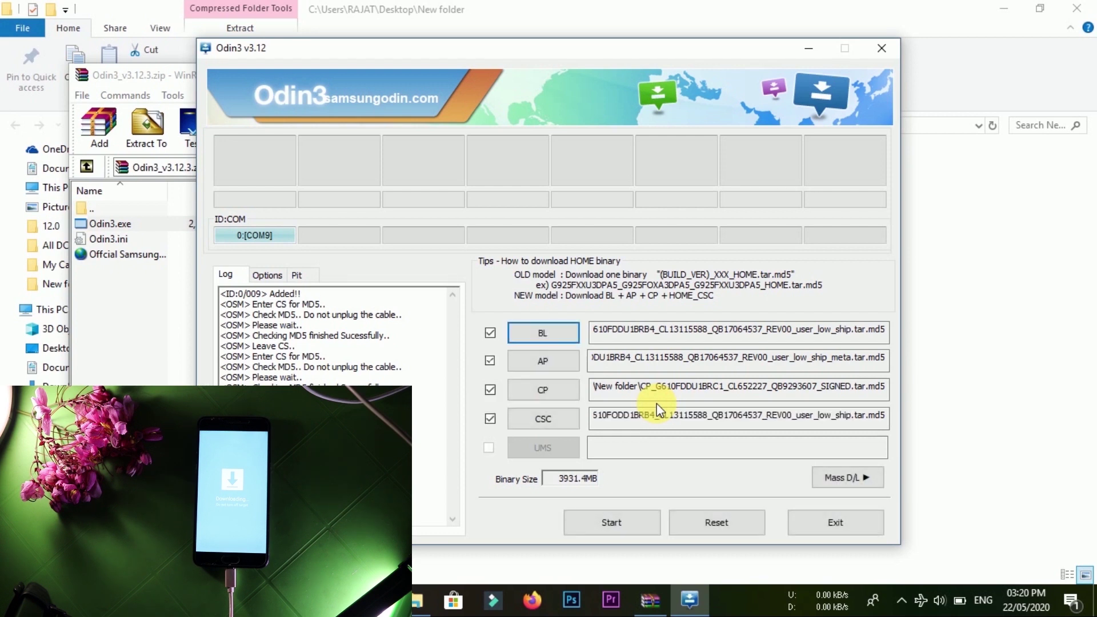
Start the Odin3 flash of the BL, AP, CP and CSC firmware.
left_click(598, 531)
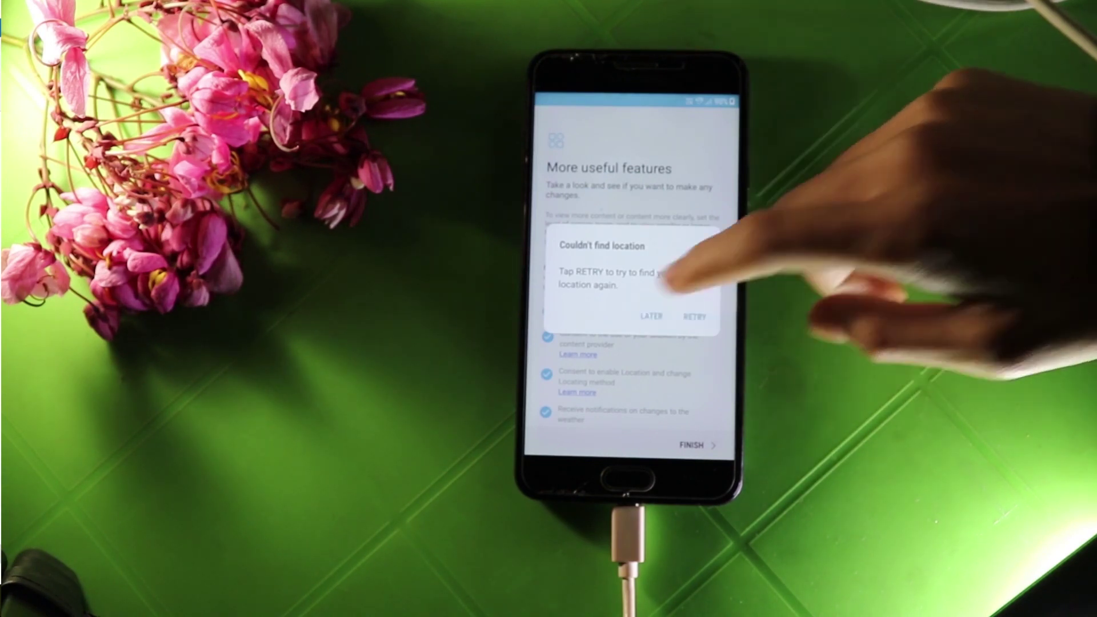
Postpone location, allow data access, dismiss the update bar, and close SIM card manager.
left_click(651, 316)
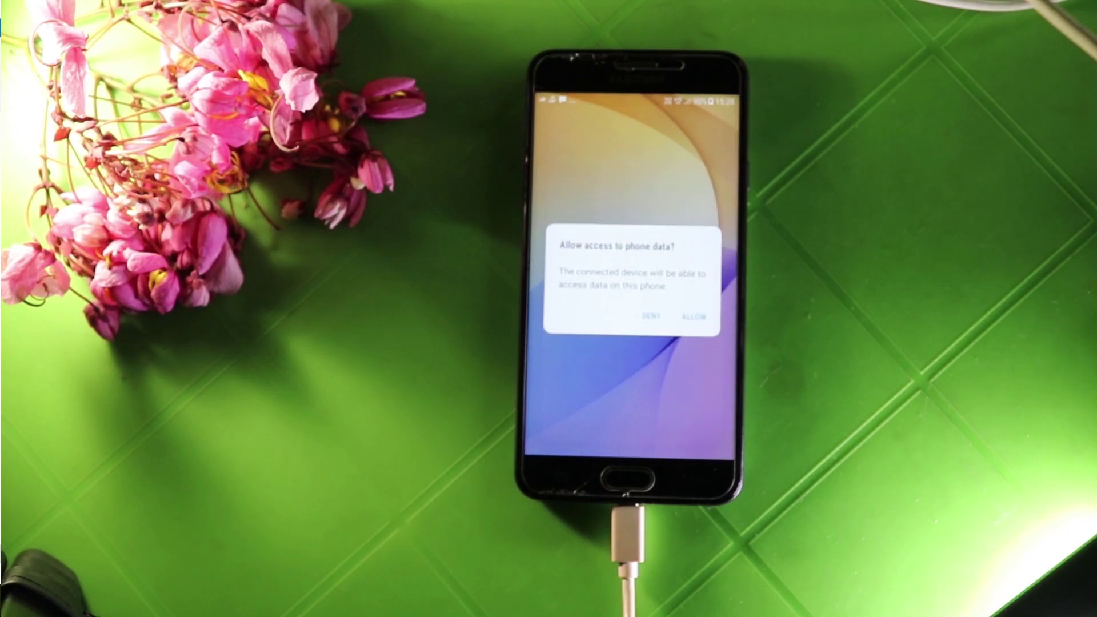
left_click(693, 319)
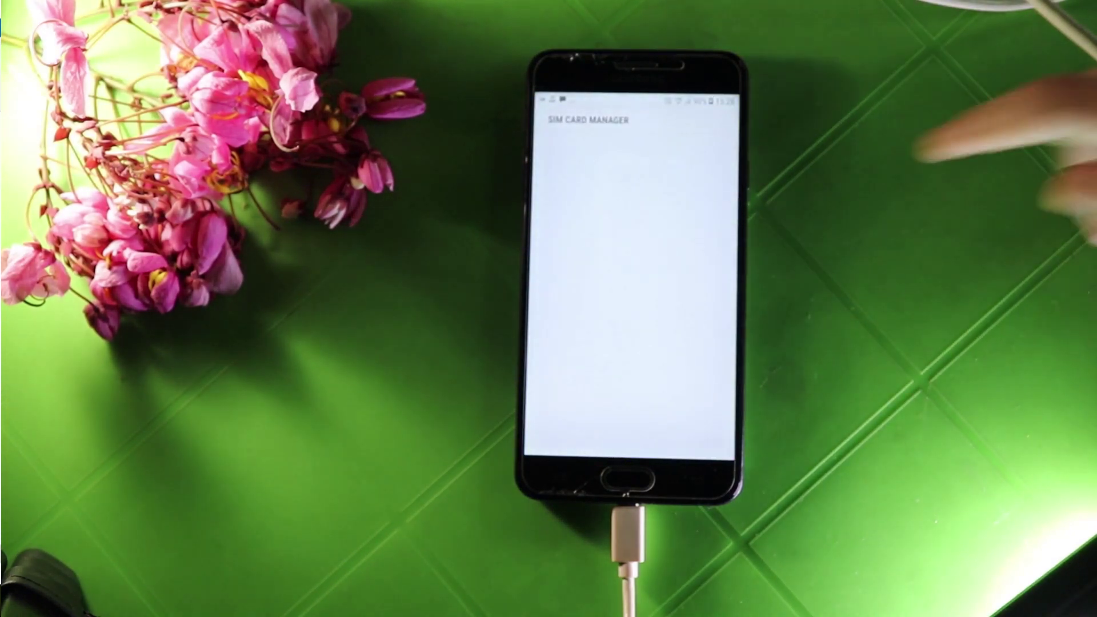
left_click(621, 112)
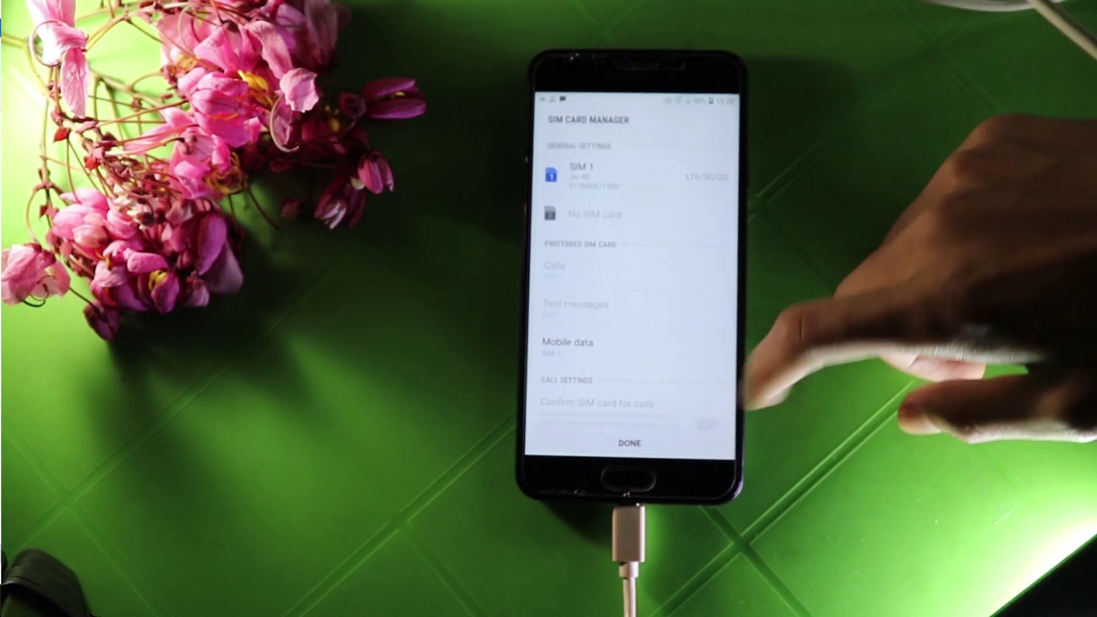
left_click(630, 443)
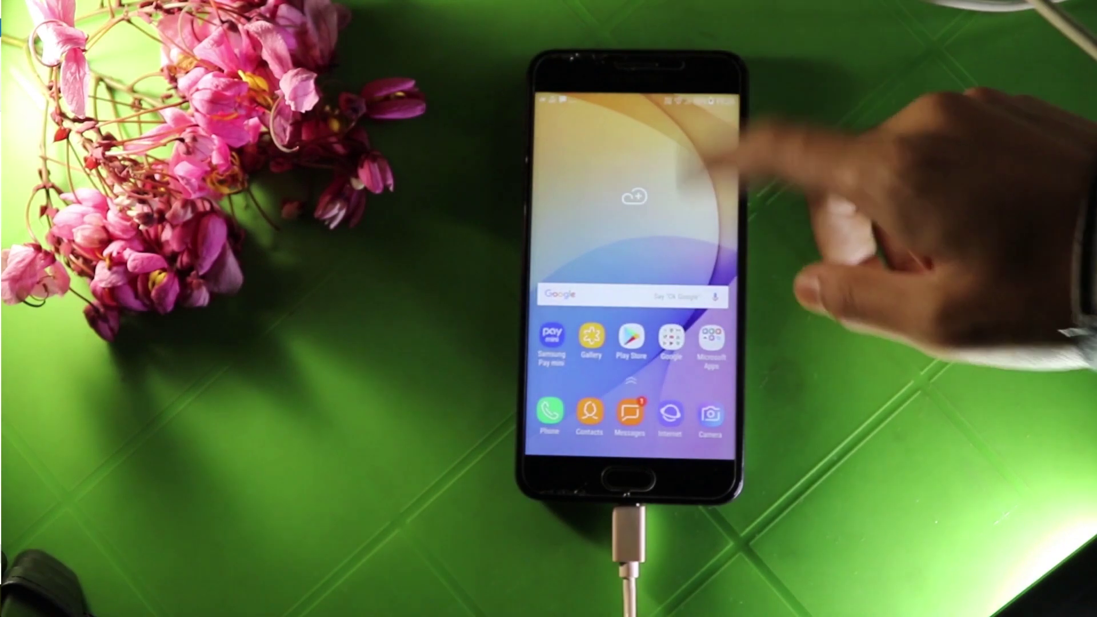
left_click_drag(714, 114, 680, 142)
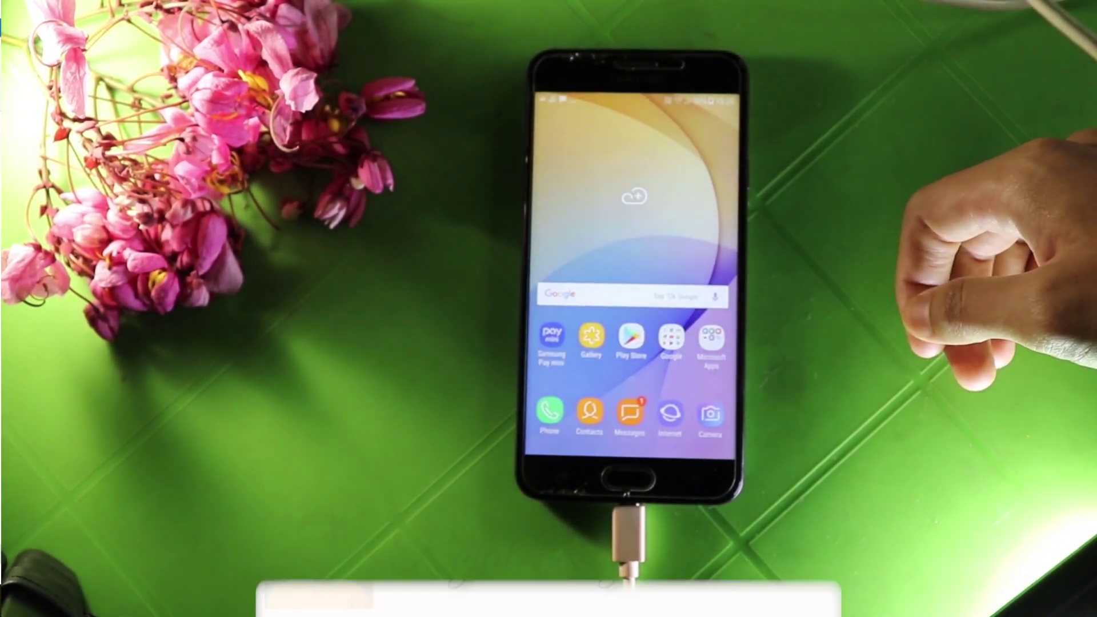